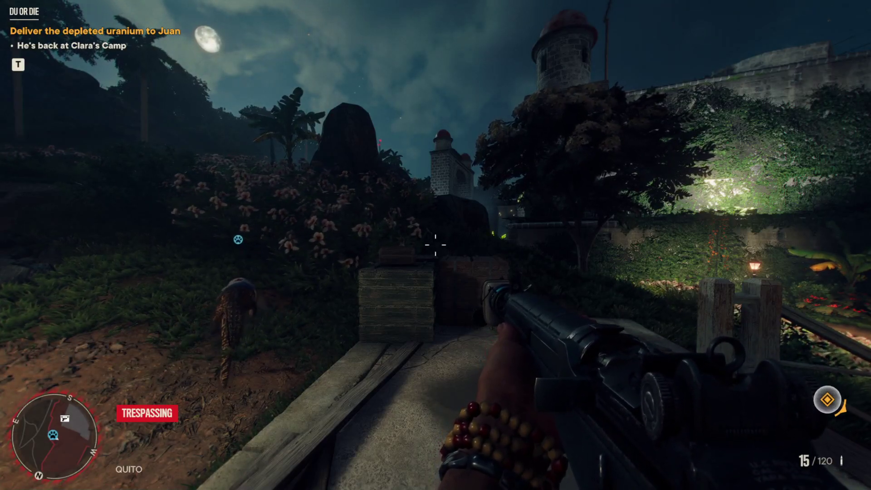
mouse_move(435, 245)
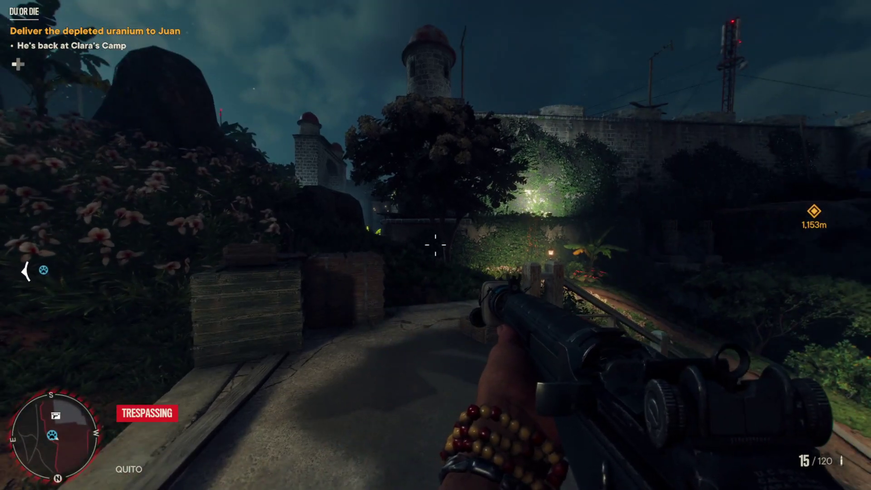
key("w")
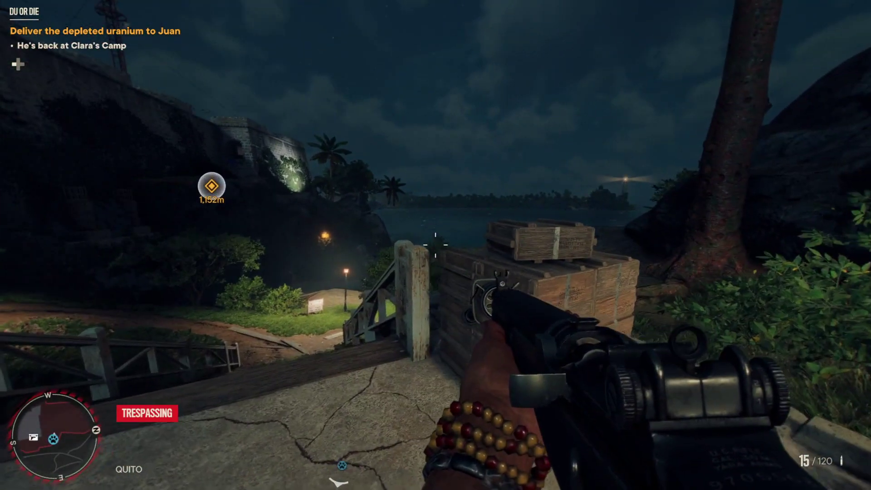
key("w")
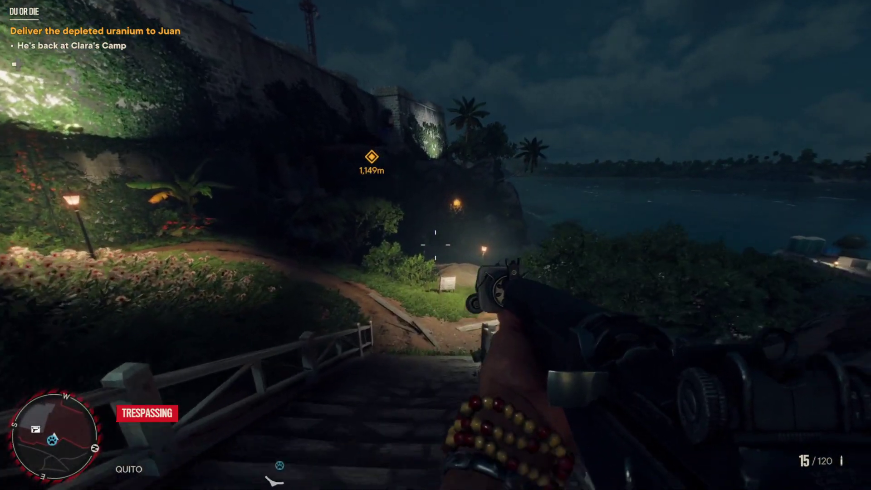
right_click(436, 245)
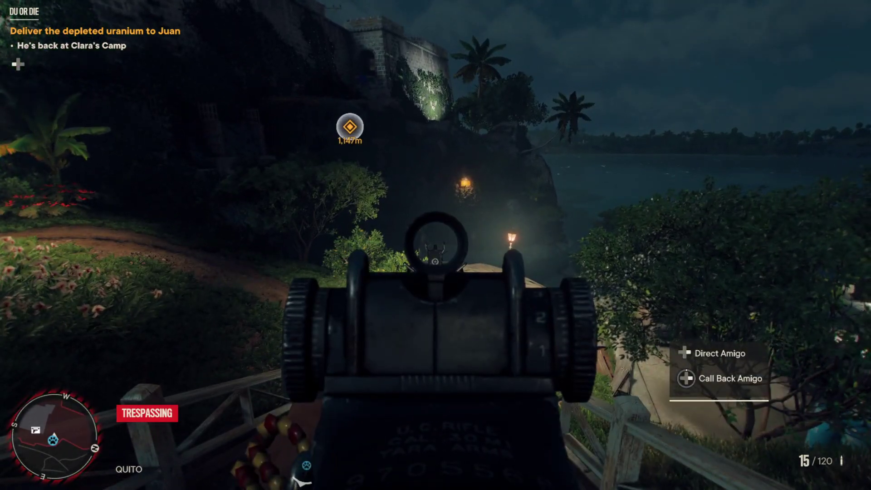
mouse_move(435, 245)
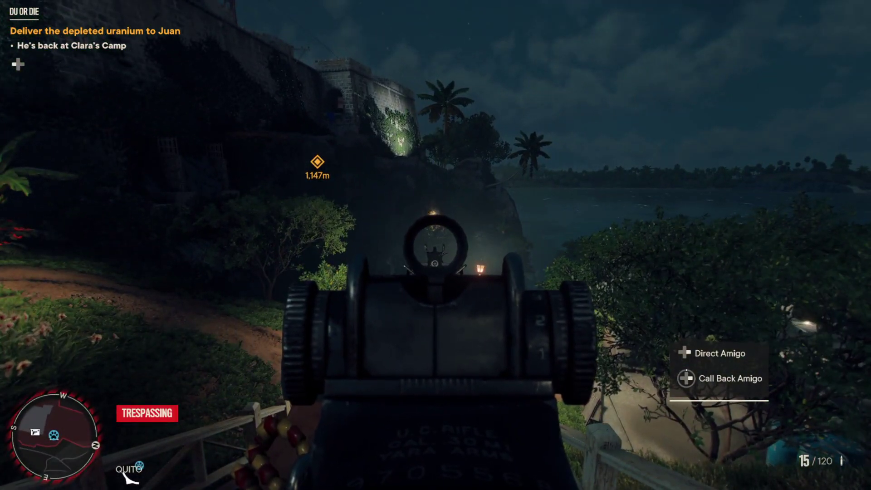
right_click(436, 245)
left_click(436, 245)
left_click(436, 246)
right_click(435, 245)
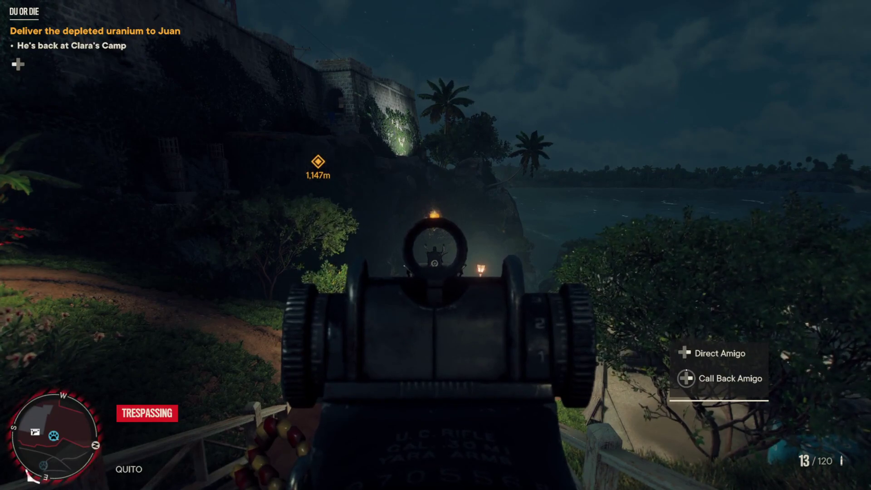
right_click(435, 245)
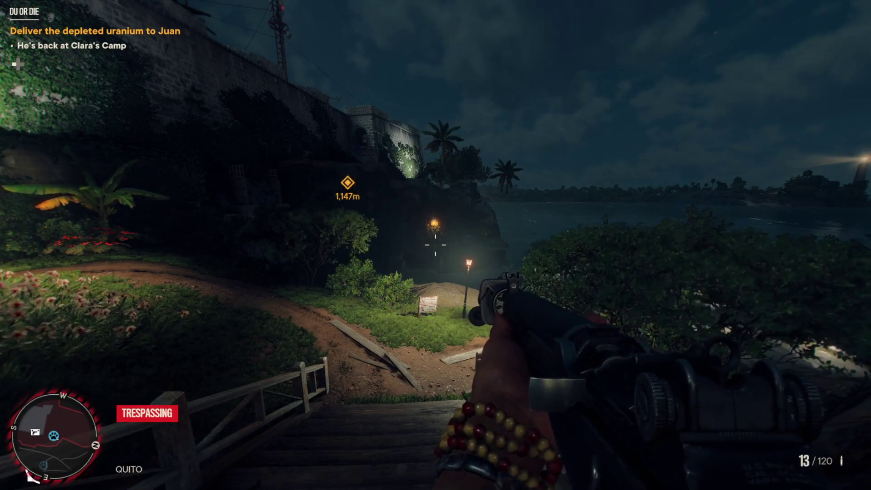
Quit Far Cry 6 to the desktop
key("Escape")
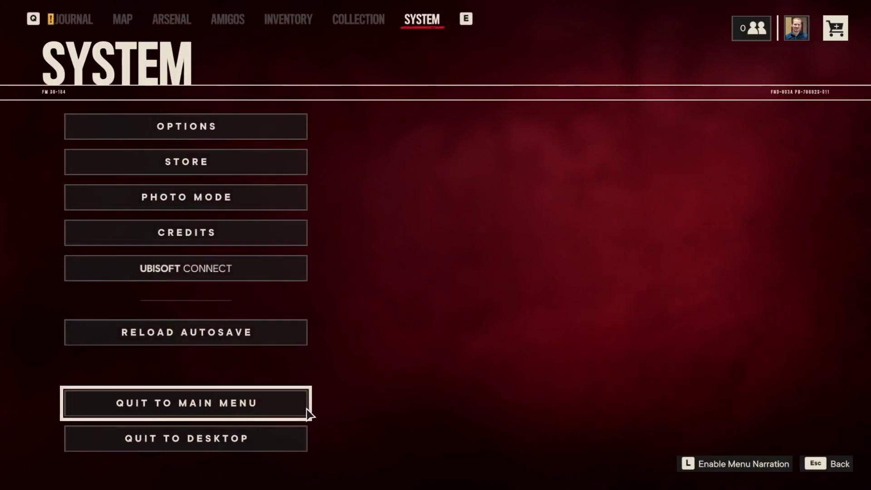
left_click(195, 447)
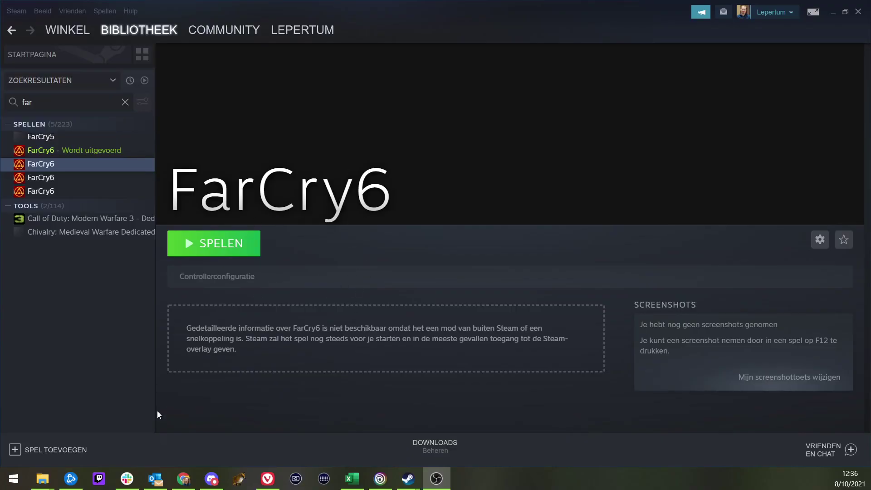
Add the FarCry6 executable from the F: drive's Far Cry 6\bin folder to the Steam library as a non-Steam game
left_click(59, 450)
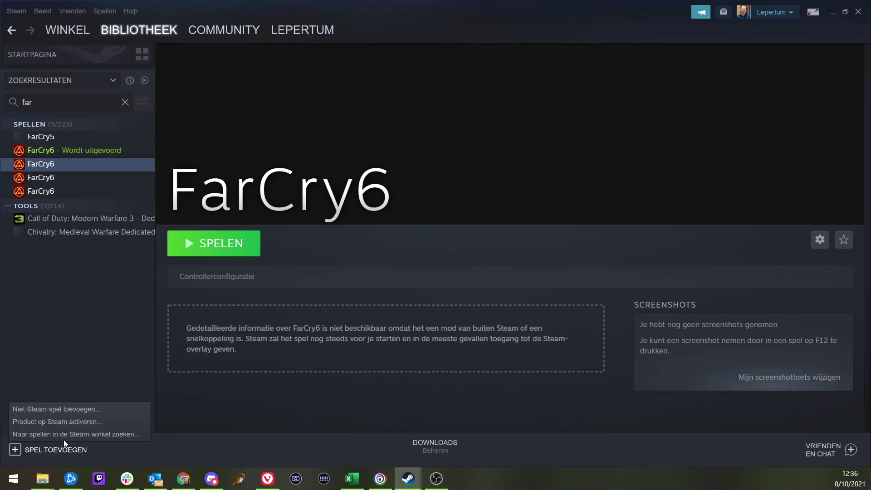
left_click(53, 408)
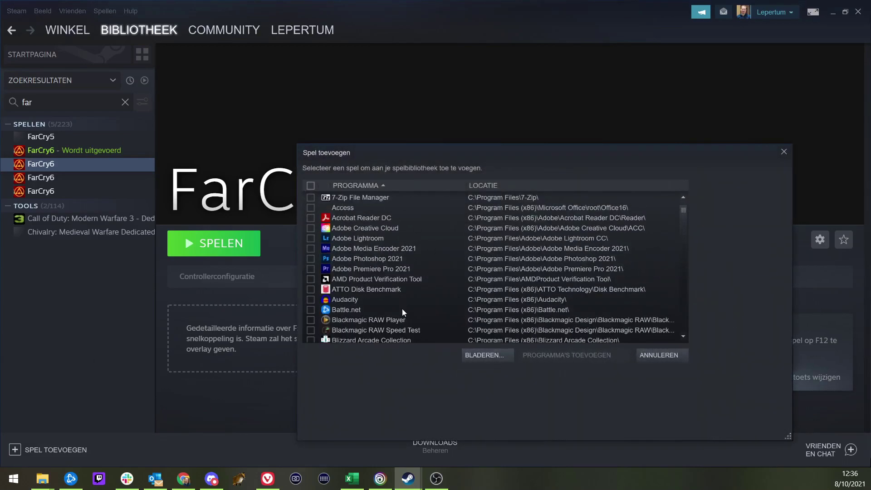
left_click(484, 356)
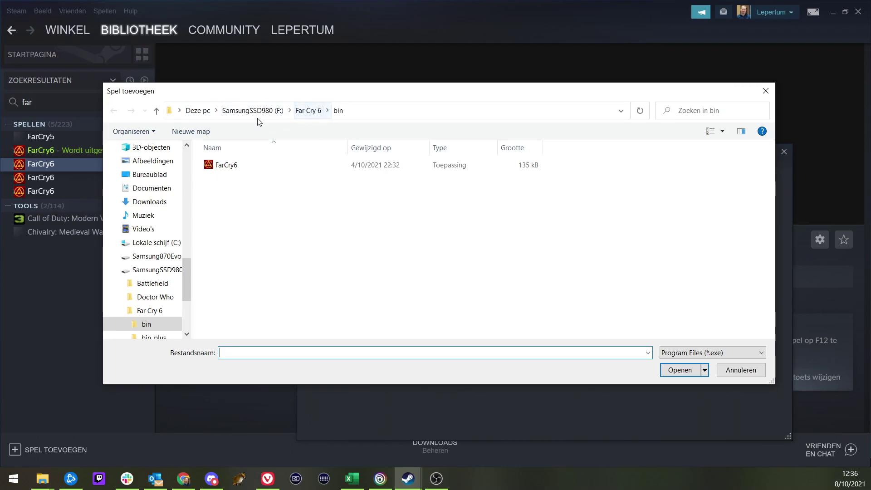
left_click(309, 111)
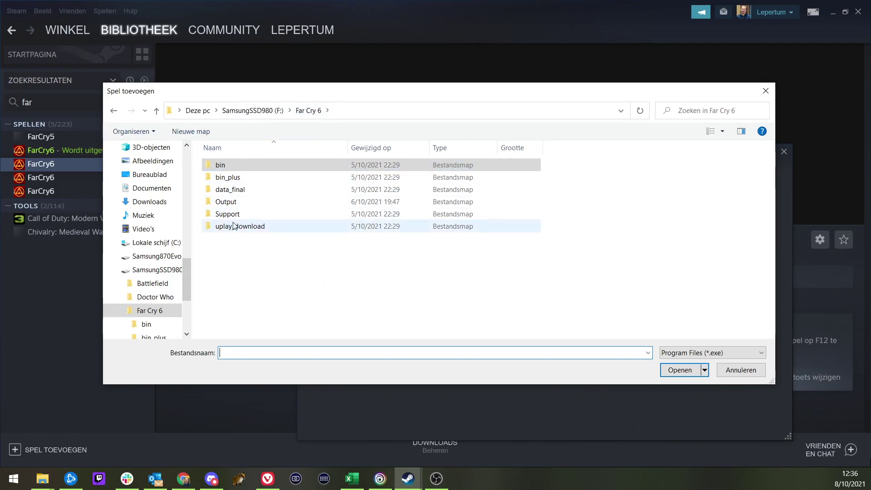
double_click(236, 167)
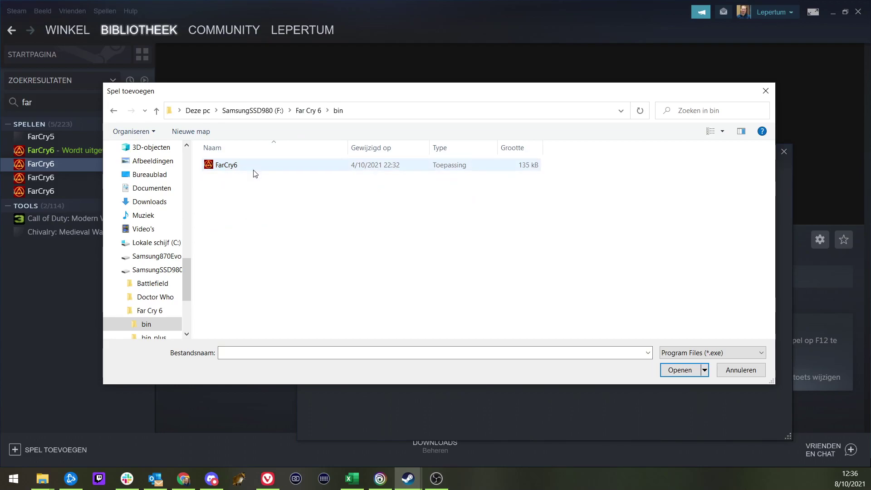
double_click(243, 167)
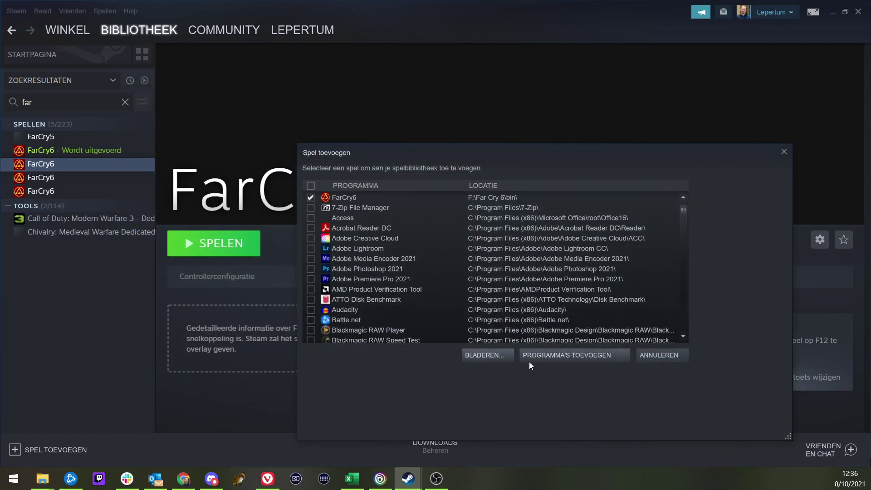
left_click(568, 356)
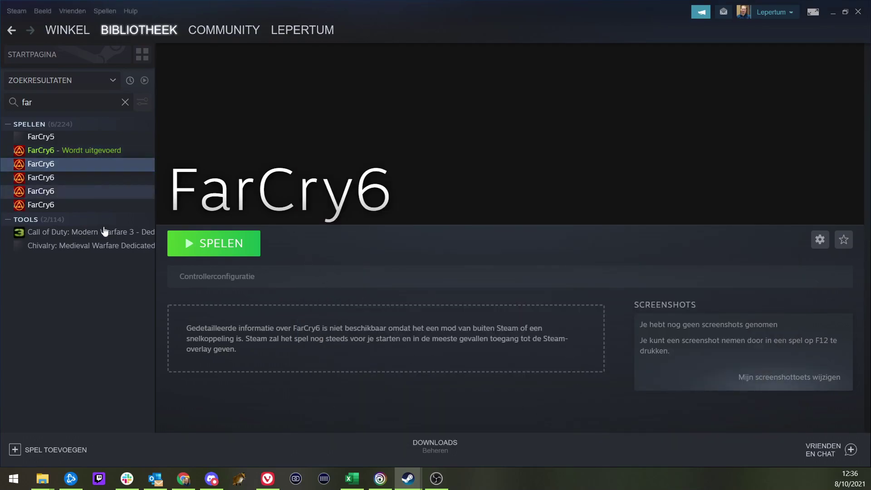
Launch a FarCry6 shortcut that is not already running from the Steam library
left_click(97, 153)
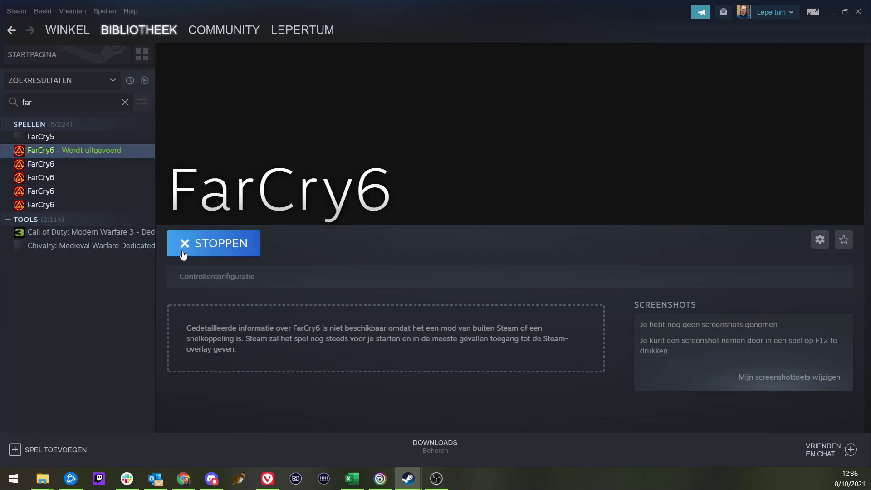
left_click(73, 166)
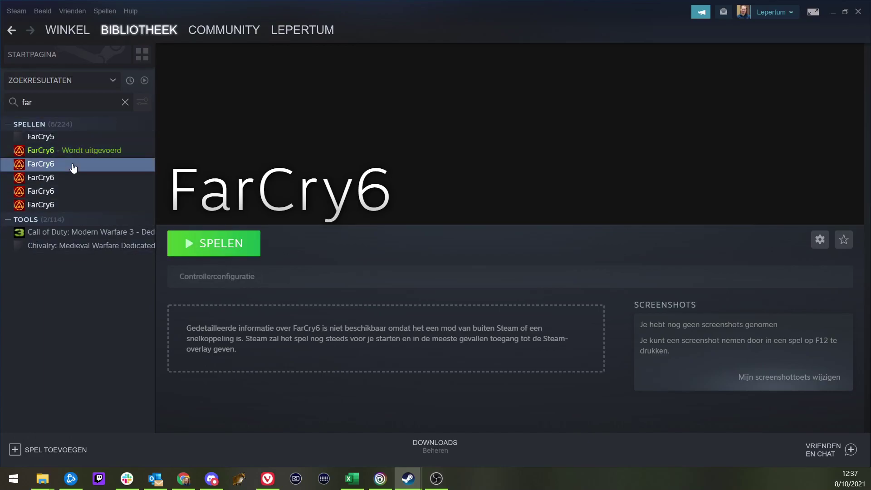
left_click(220, 248)
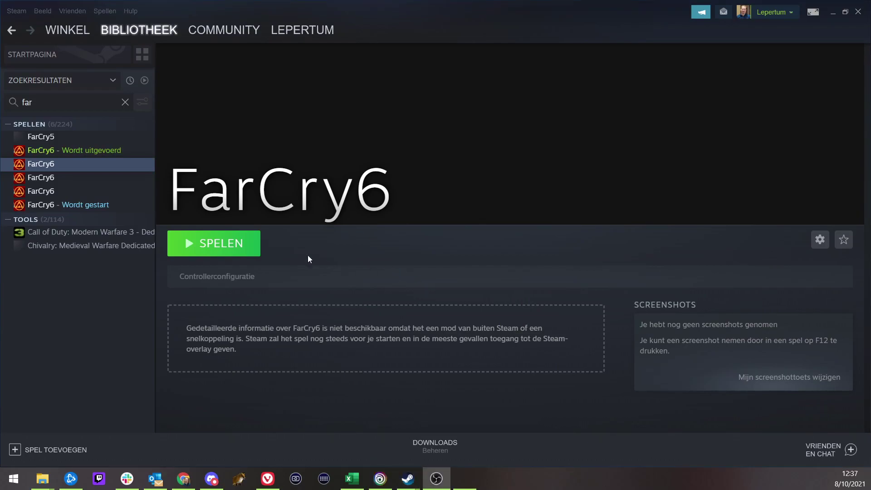
Open Steam's controller settings, returning to Steam from the starting game
left_click(17, 11)
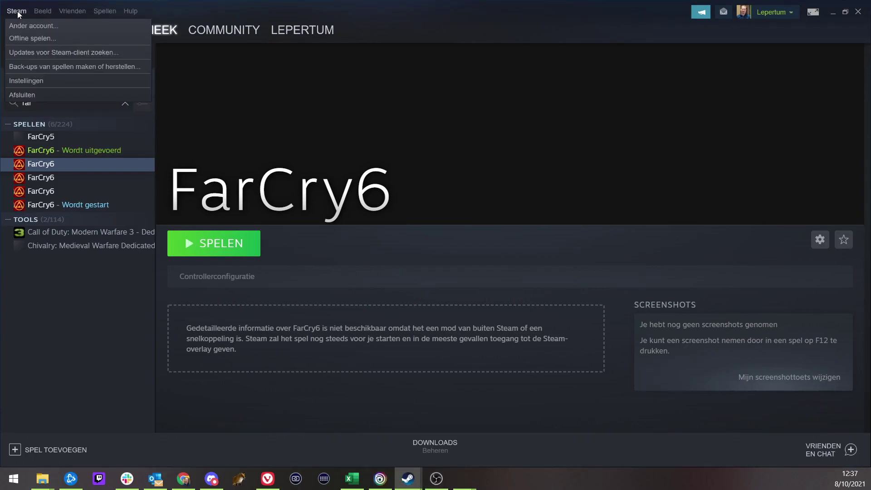
left_click(26, 80)
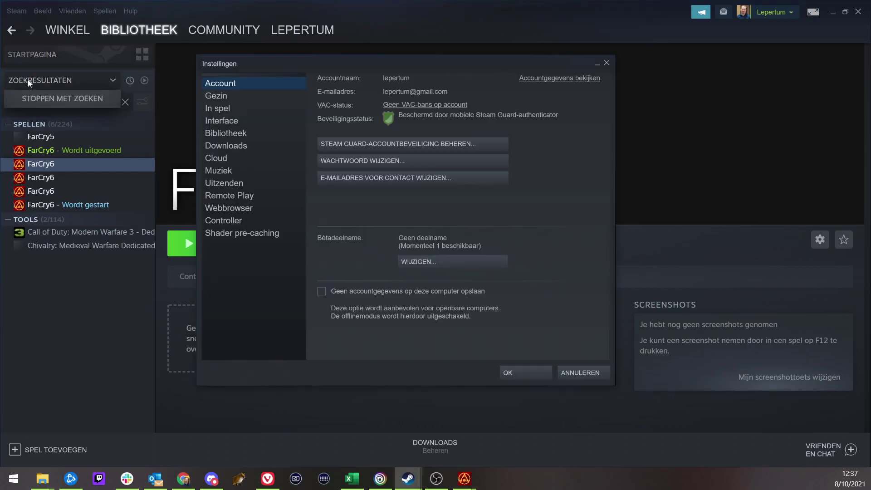
left_click(232, 220)
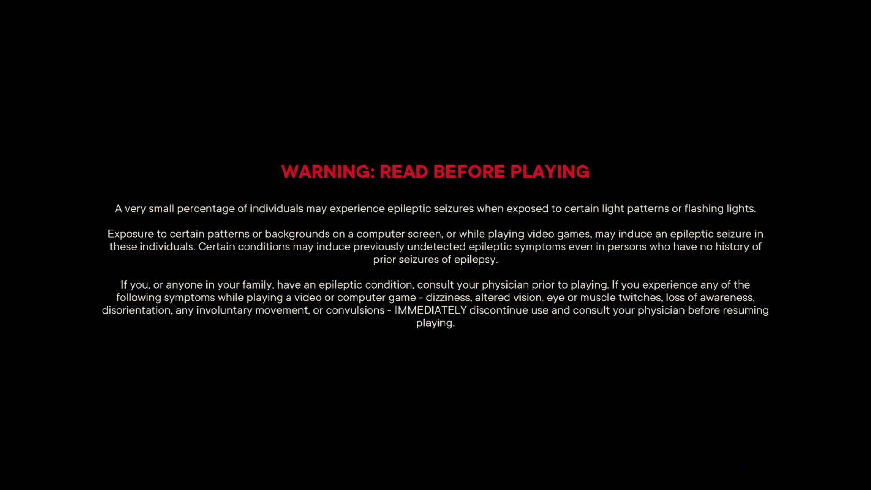
key("alt+Tab")
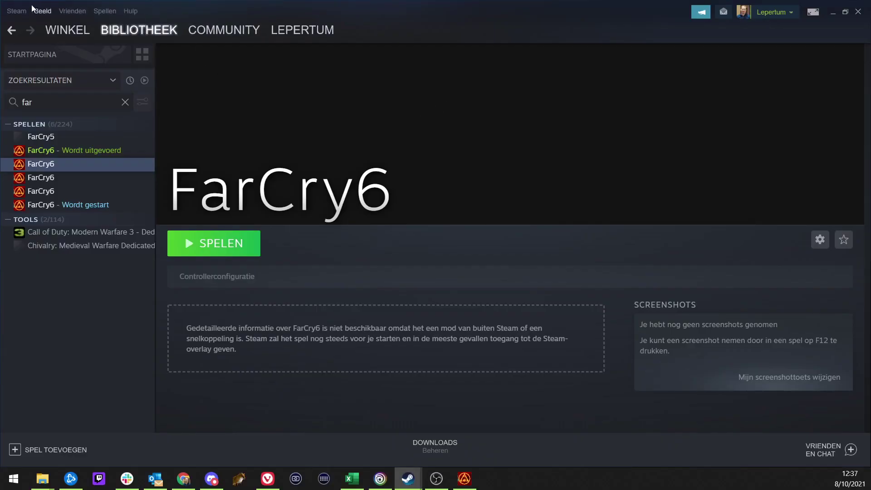
left_click(18, 11)
left_click(28, 81)
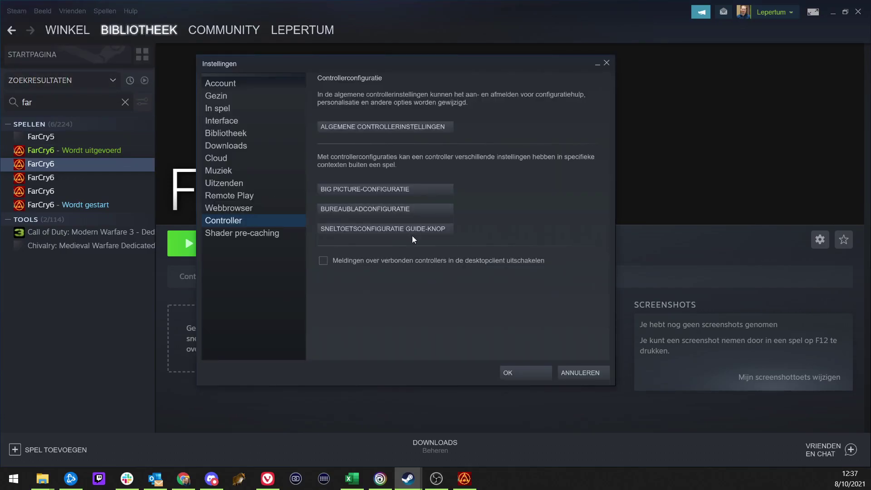
Review the Xbox-configuratiehulp option in the general controller settings, and close the settings with OK
left_click(379, 128)
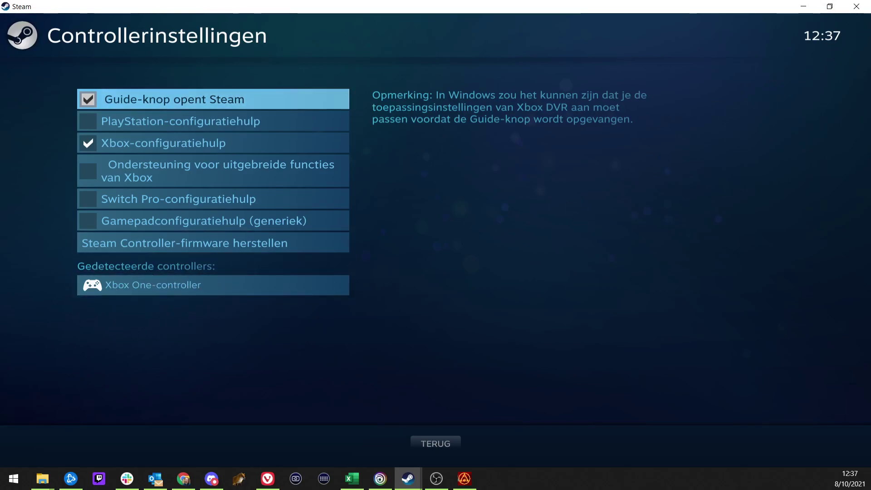
left_click(444, 445)
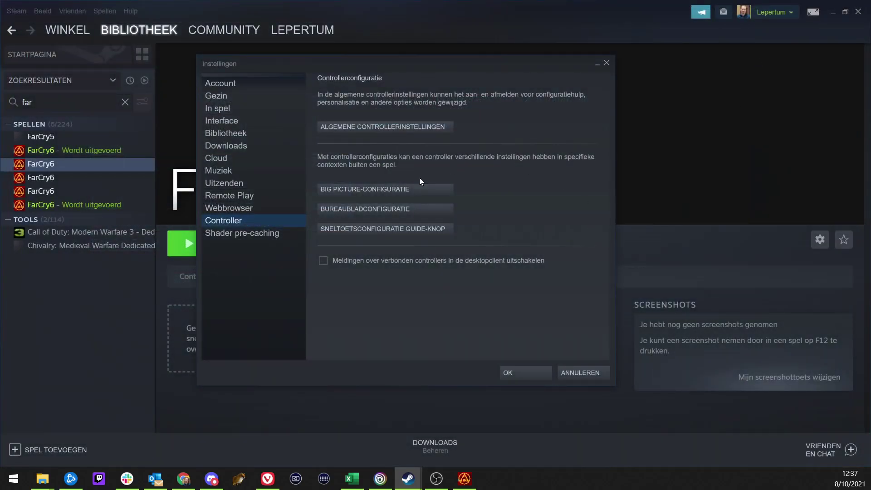
left_click(543, 372)
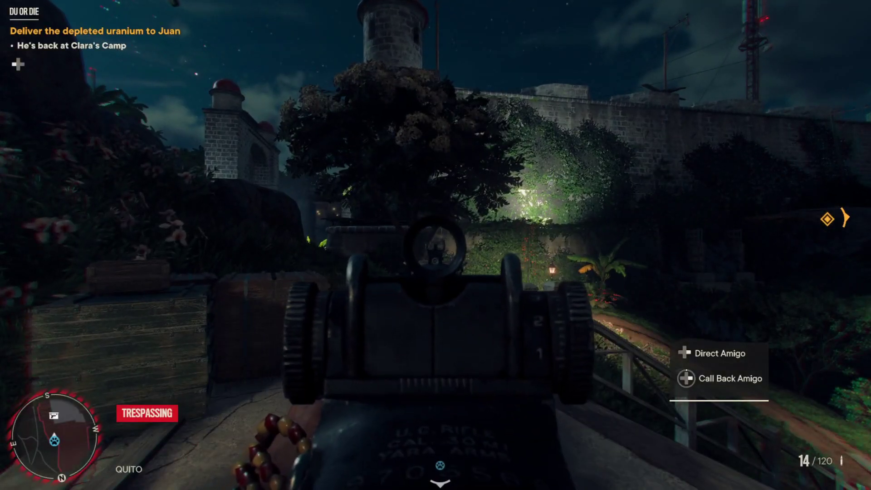
left_click(434, 245)
left_click(434, 246)
left_click(434, 245)
left_click(434, 245)
left_click(435, 245)
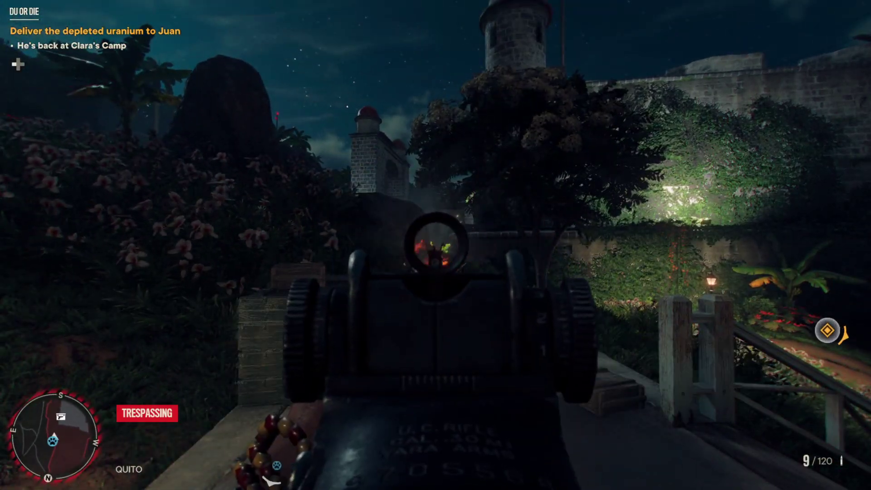
right_click(435, 245)
key("w")
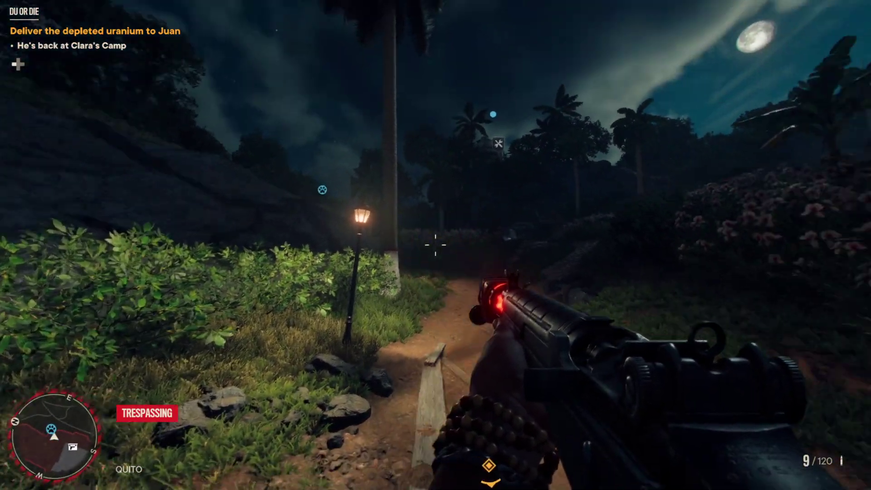
key("w")
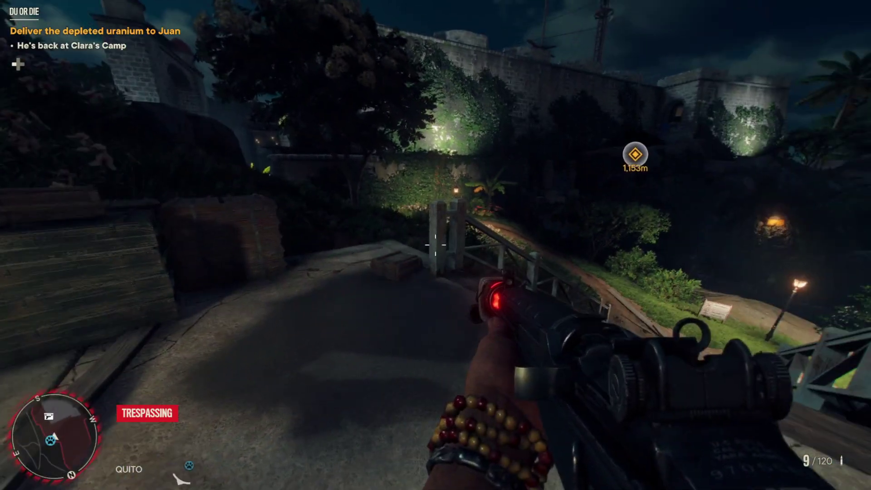
key("w")
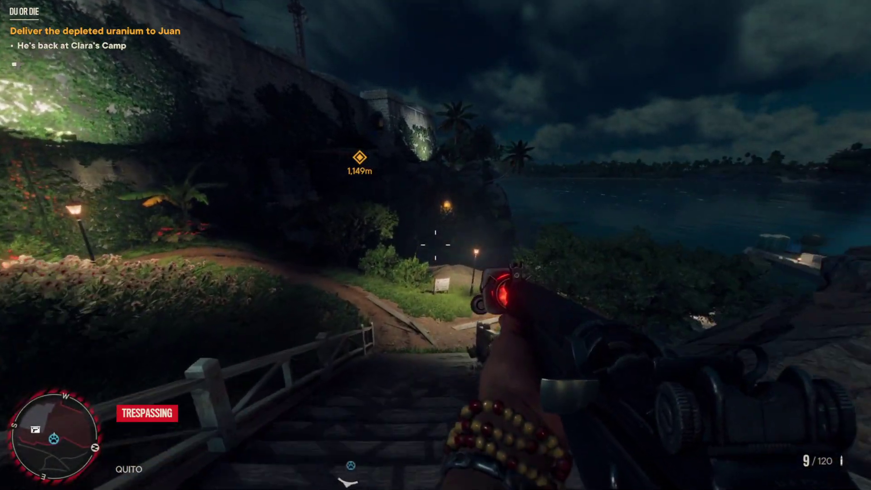
key("w")
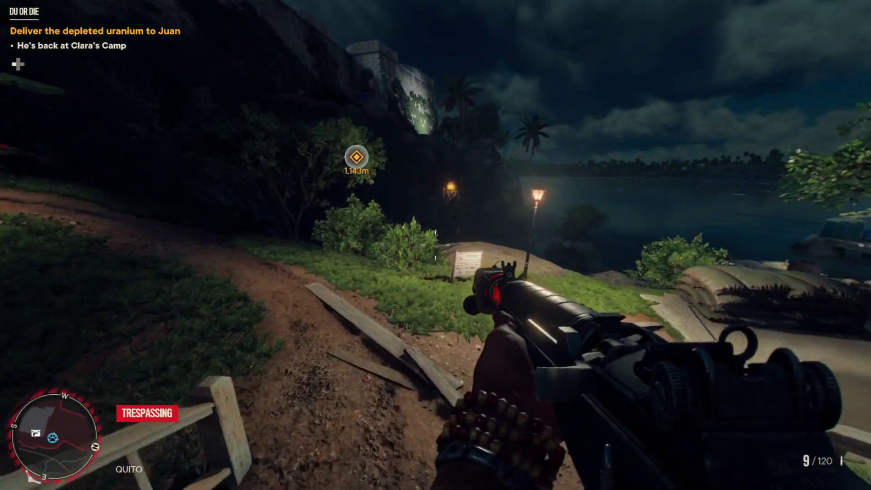
key("w")
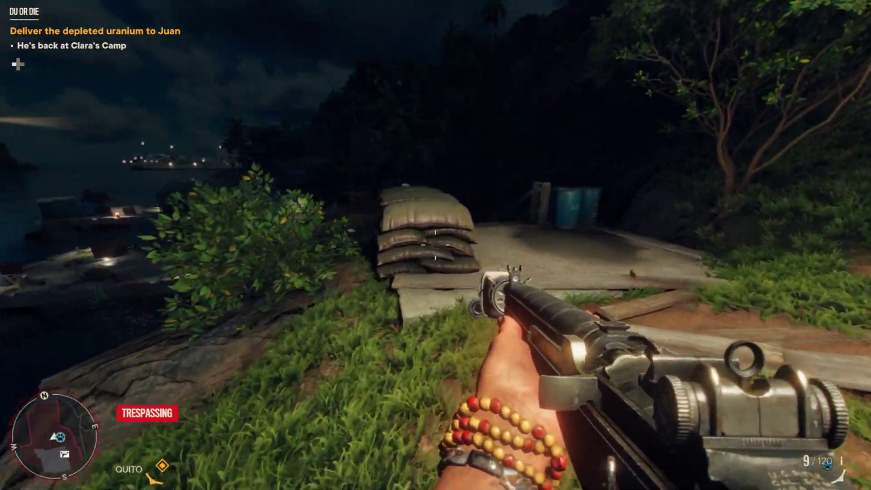
key("w")
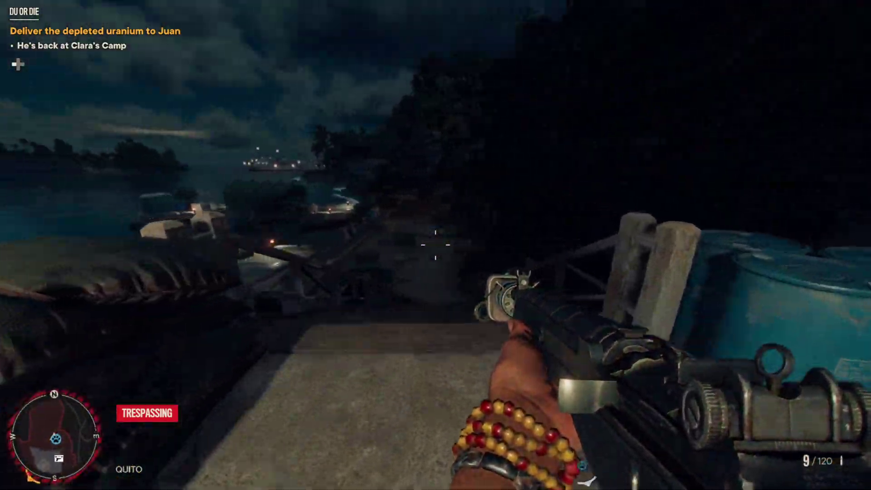
right_click(436, 245)
left_click(436, 245)
left_click(435, 245)
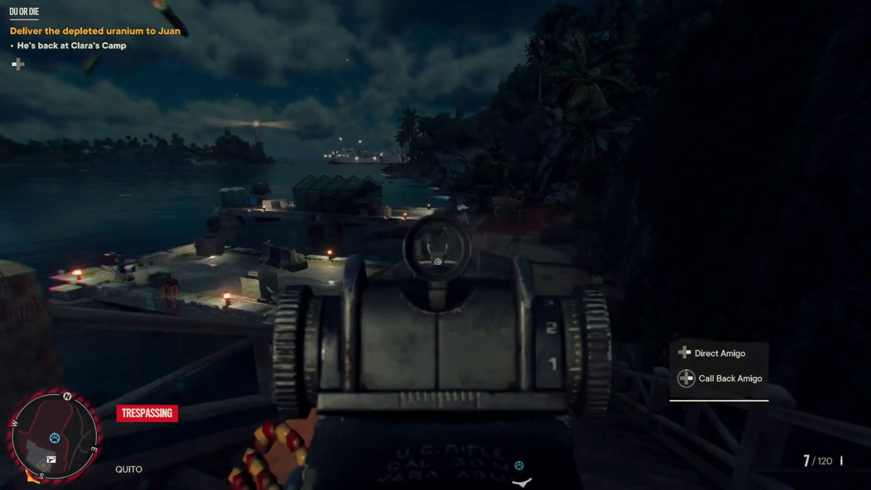
left_click(435, 245)
left_click(435, 245)
left_click(436, 245)
left_click(436, 245)
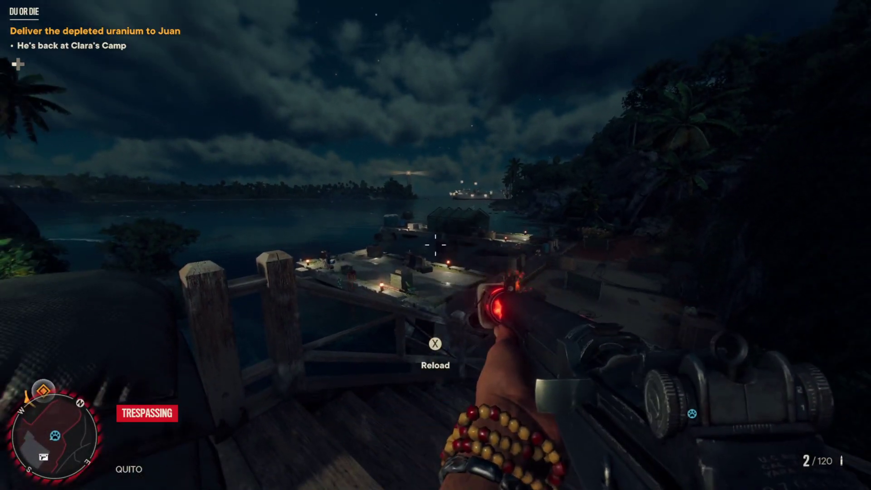